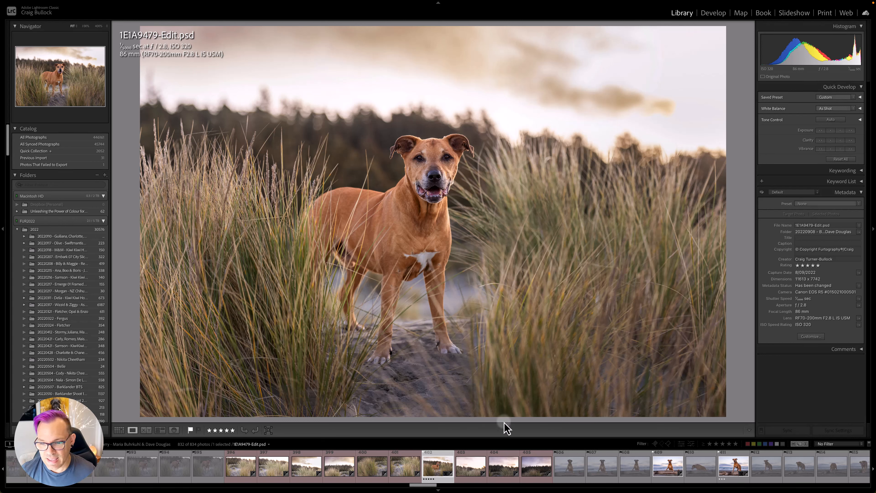
drag(601, 442, 475, 417)
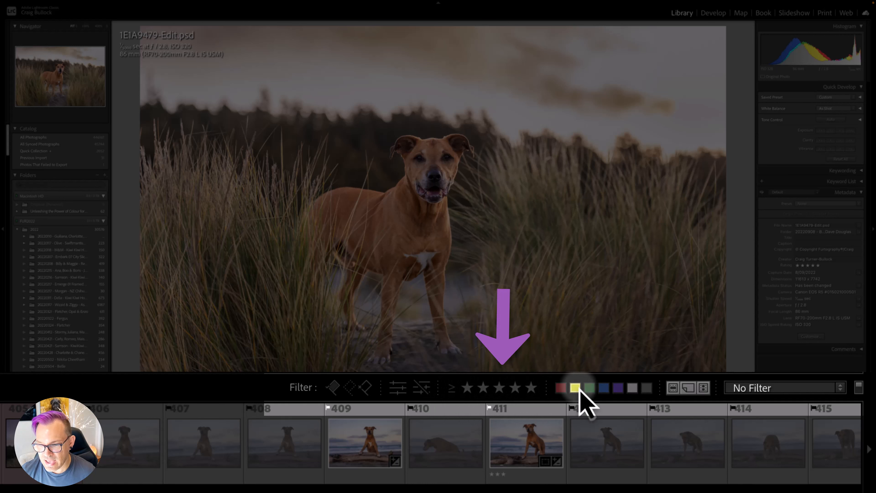
click(860, 387)
click(859, 389)
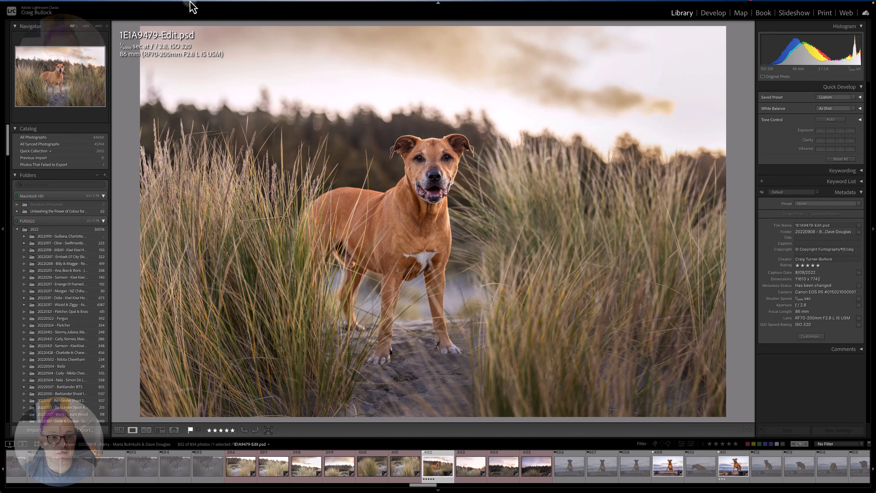
Show the Library Filter bar above the photo grid and filter the folder by the picked flag attribute
mouse_move(157, 2)
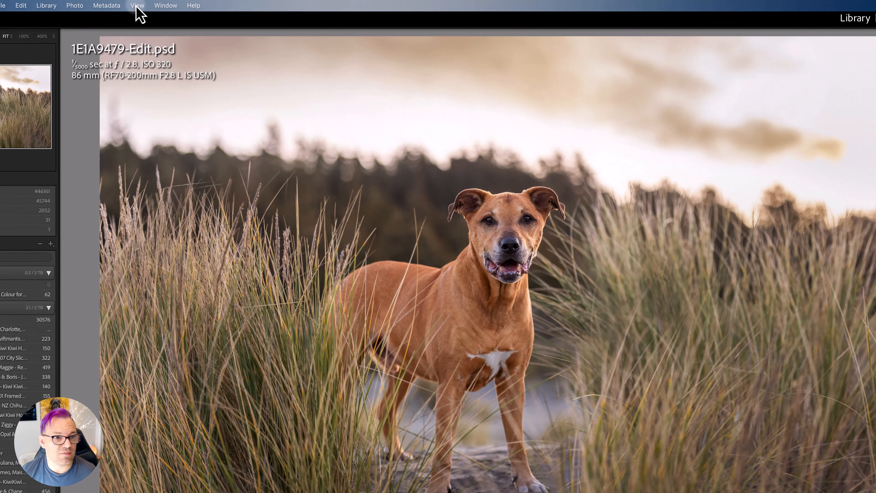
click(136, 5)
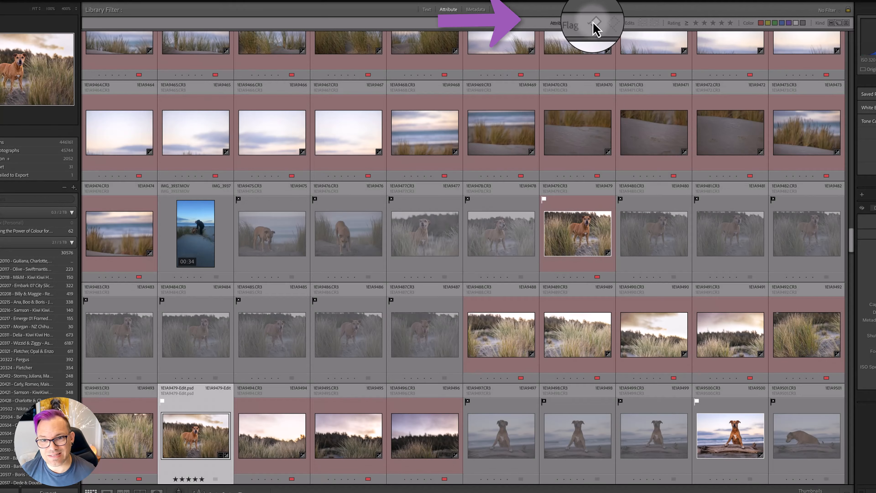
click(594, 24)
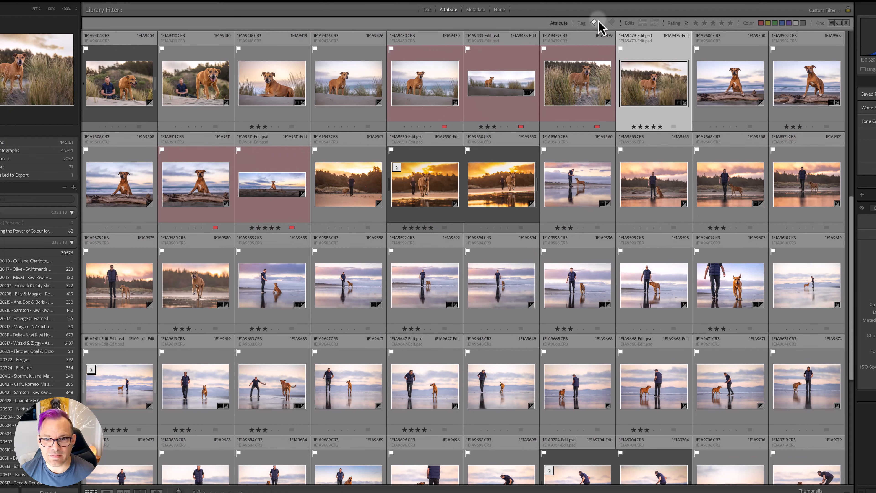
Try filtering the picked photos by three stars or higher and by the red color label, clearing each filter again
click(713, 23)
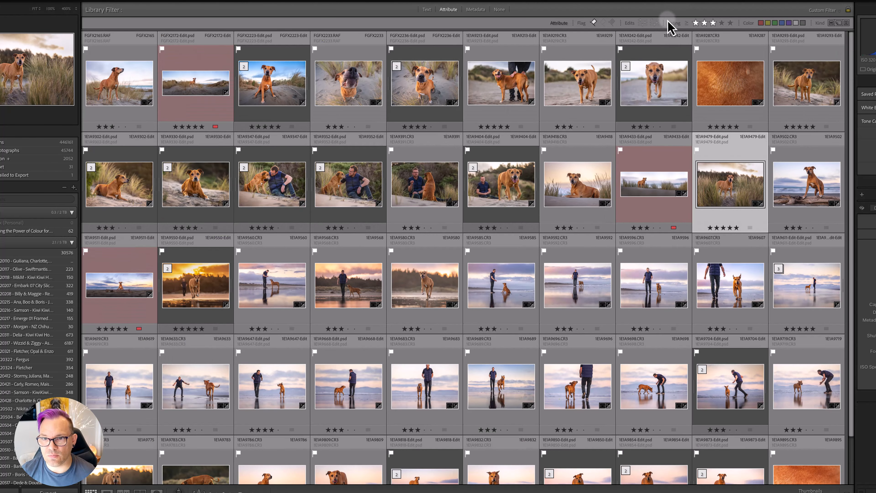
click(713, 23)
click(761, 23)
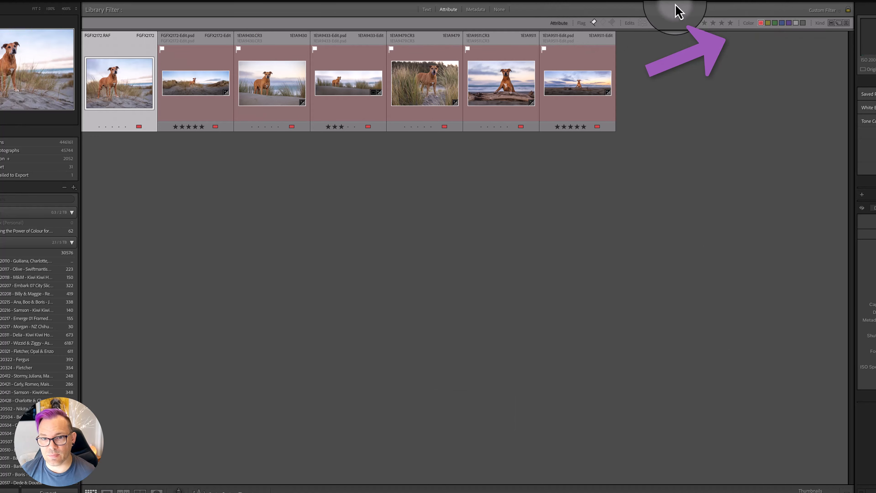
click(761, 23)
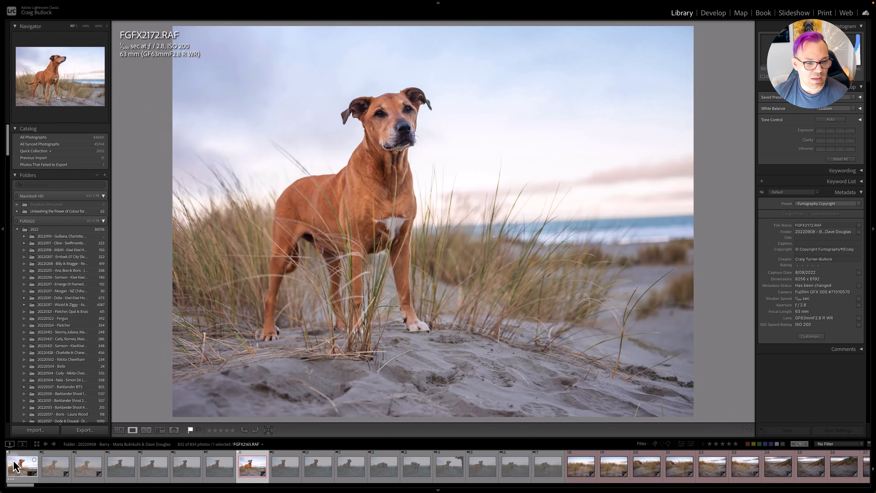
Browse the first dog portraits in single-photo view, comparing FGFX2165.RAF, FGFX2172.RAF and FGFX2170.RAF
click(15, 466)
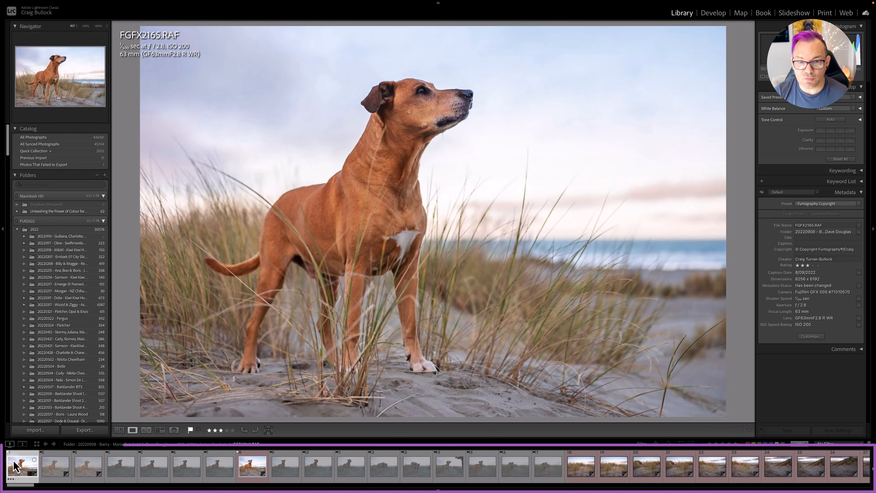
key(Right)
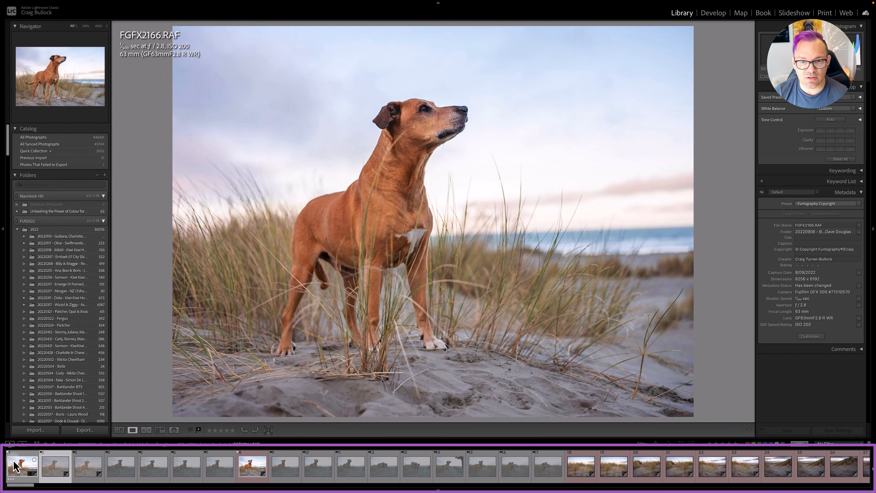
key(Right)
key(Right)
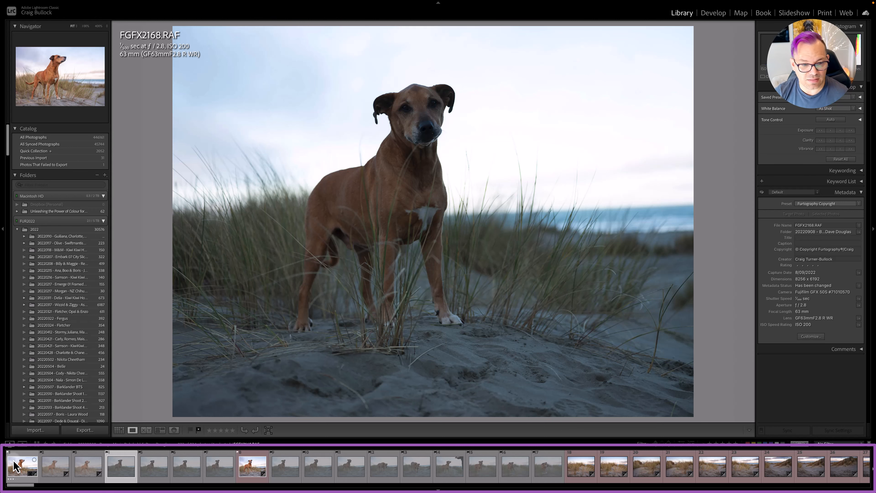
click(246, 462)
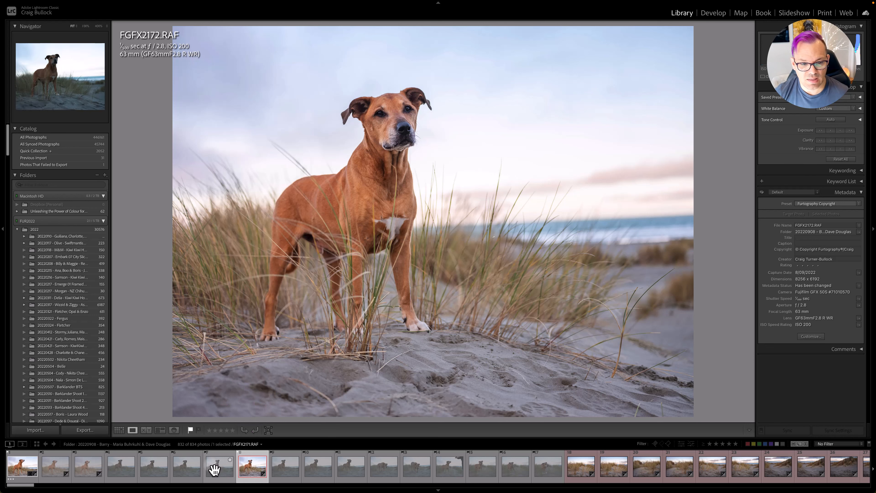
click(188, 464)
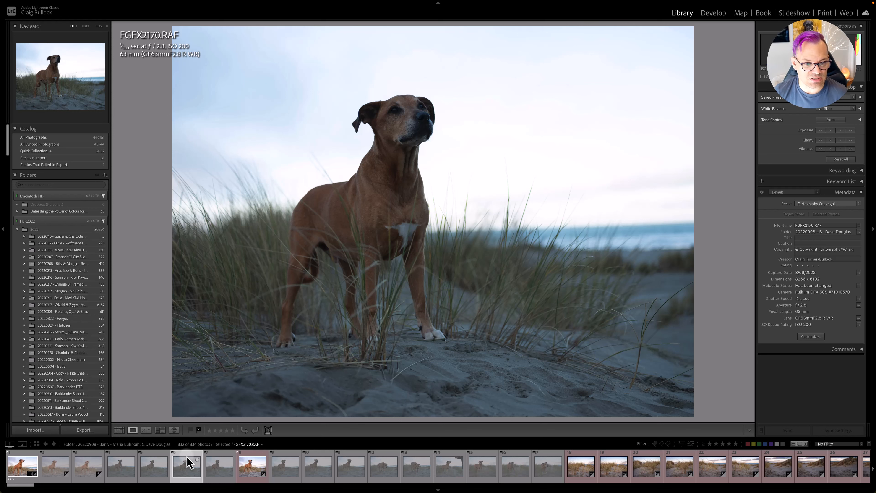
click(32, 473)
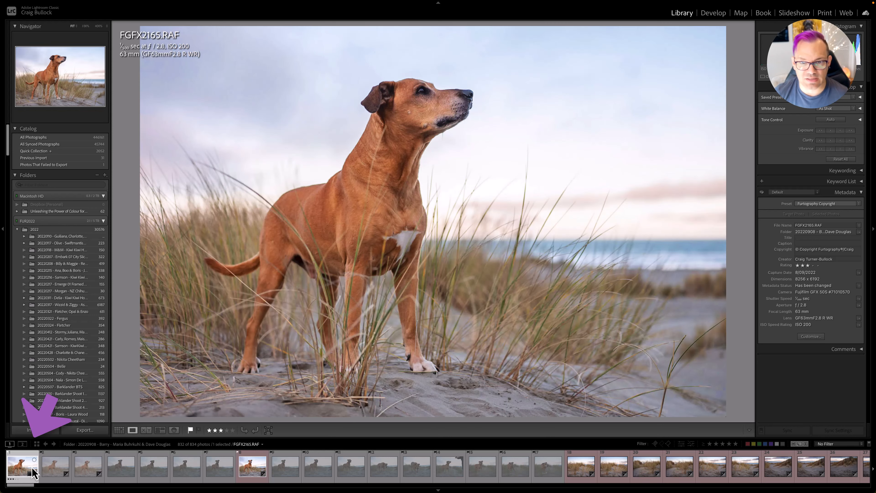
Flag FGFX2170.RAF as a pick and set it back to rejected
click(187, 471)
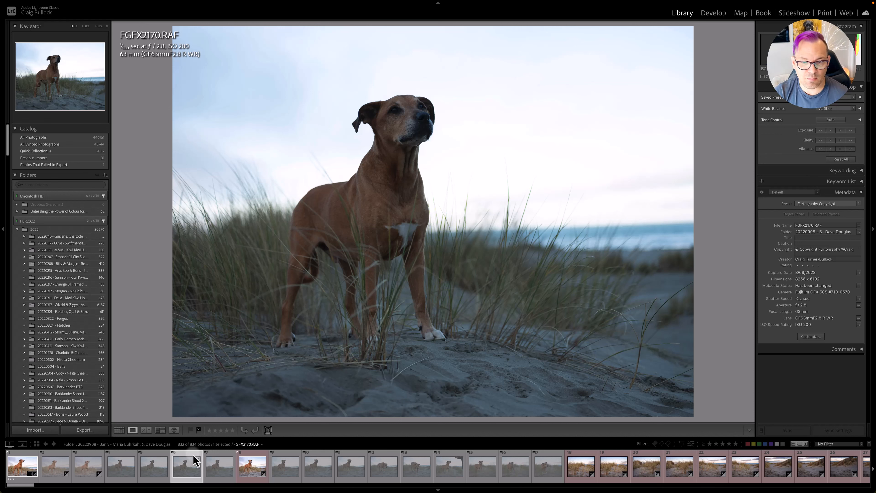
key(p)
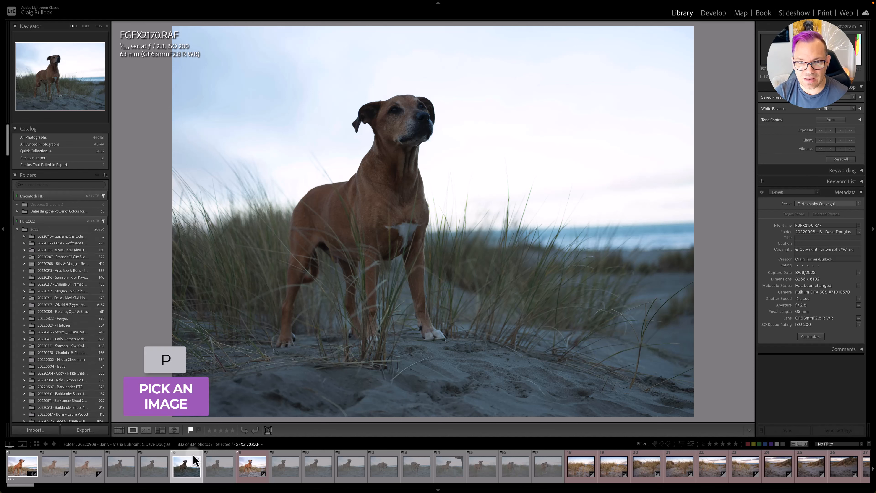
key(x)
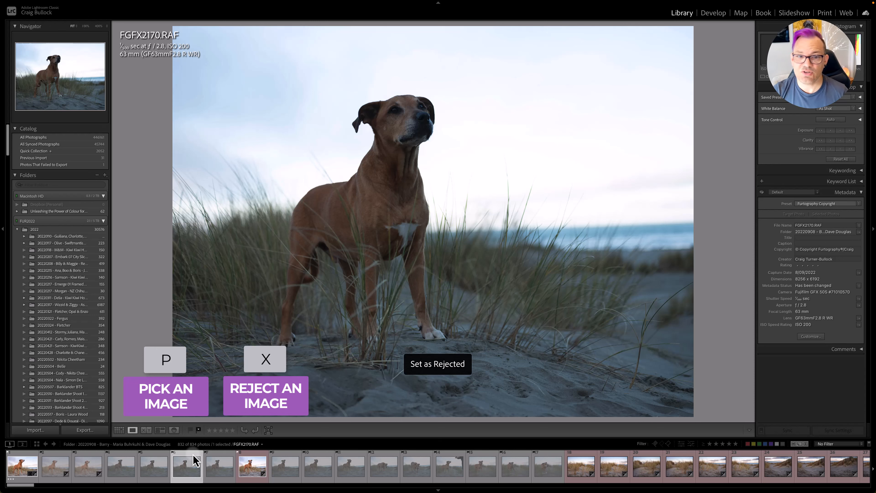
Try one-star and five-star ratings on FGFX2165.RAF, clear the rating, and set it back to three stars
click(23, 467)
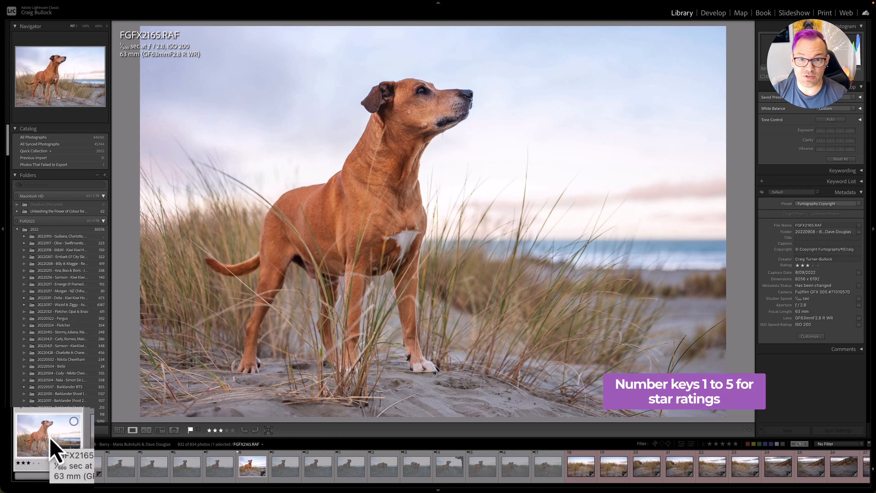
key(1)
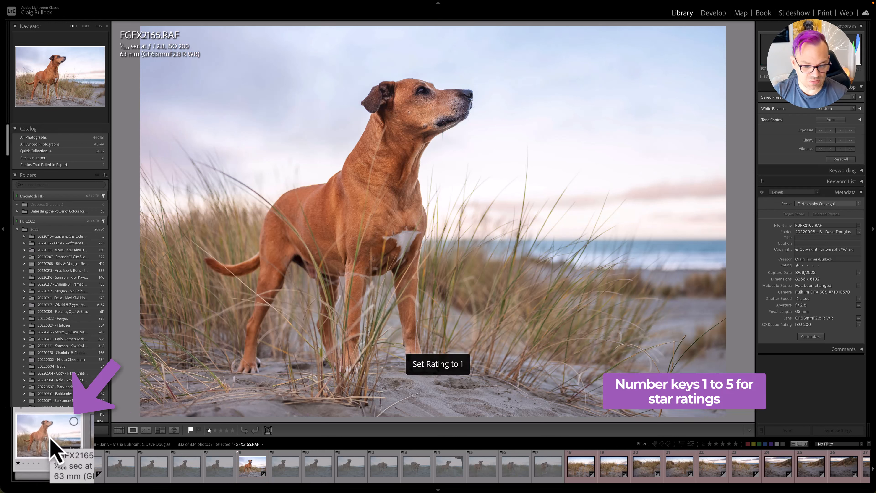
key(5)
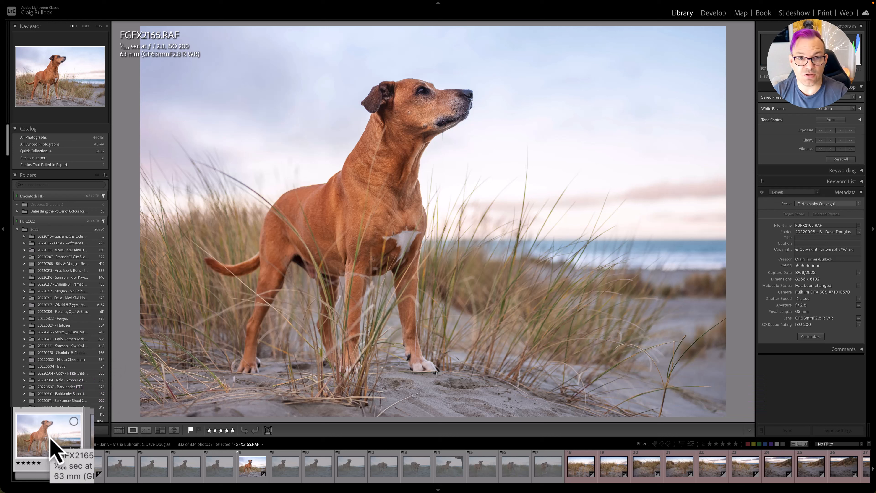
key(0)
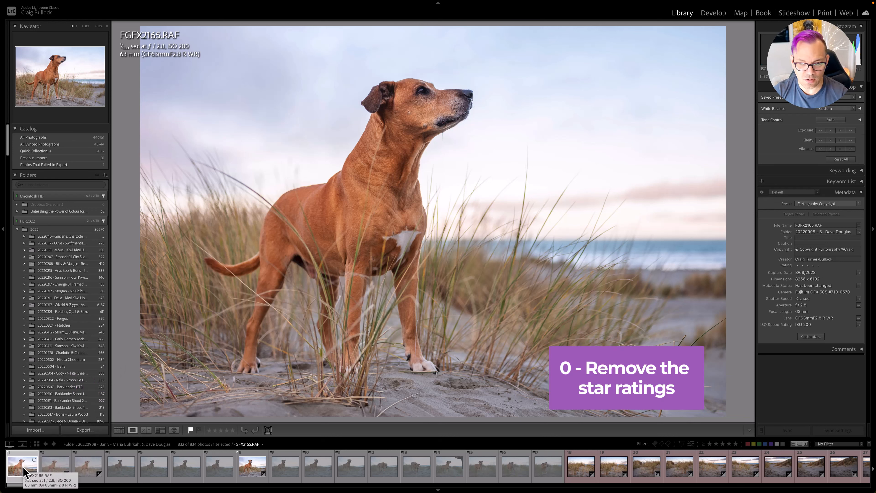
key(3)
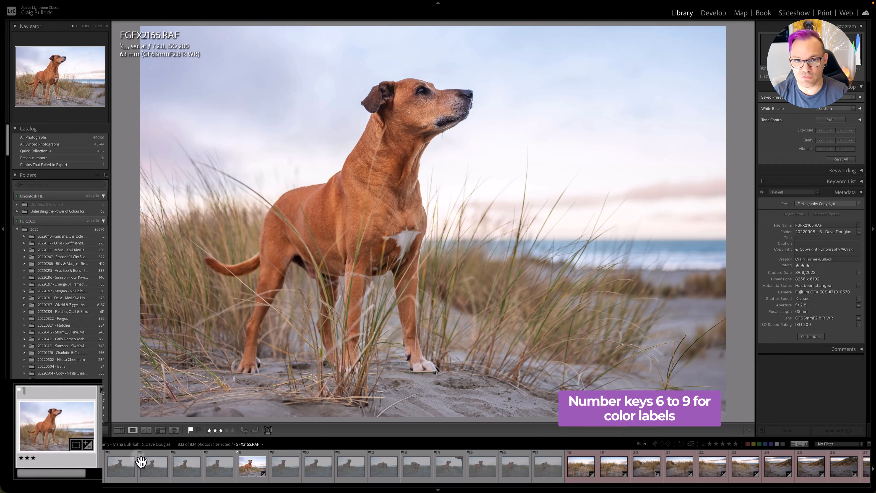
Try the red, yellow, green and blue color labels on FGFX2165.RAF and remove the label again
key(6)
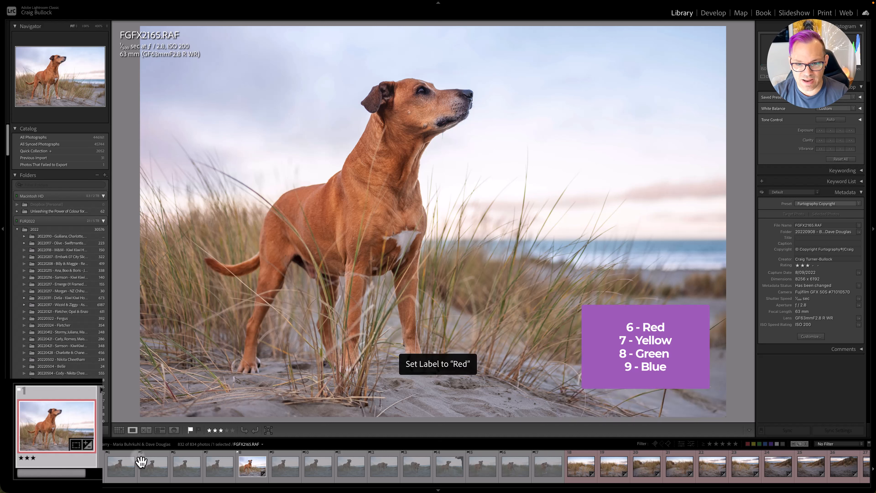
key(7)
key(8)
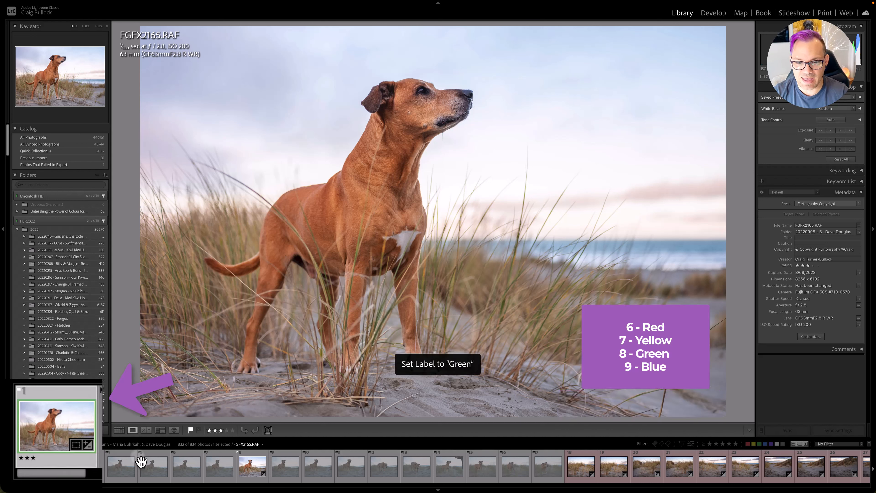
key(9)
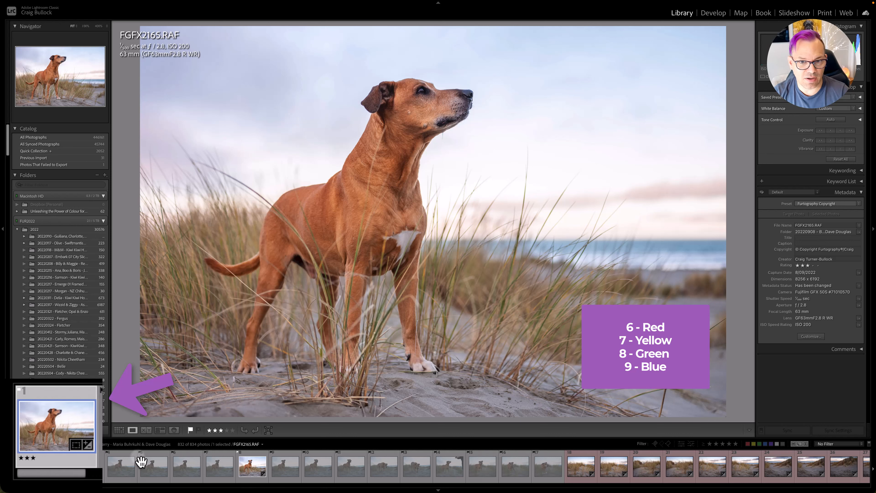
key(9)
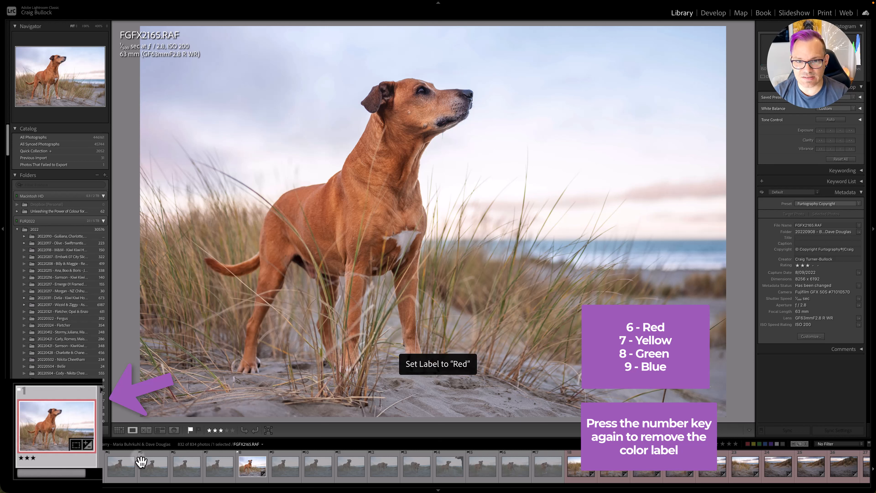
key(6)
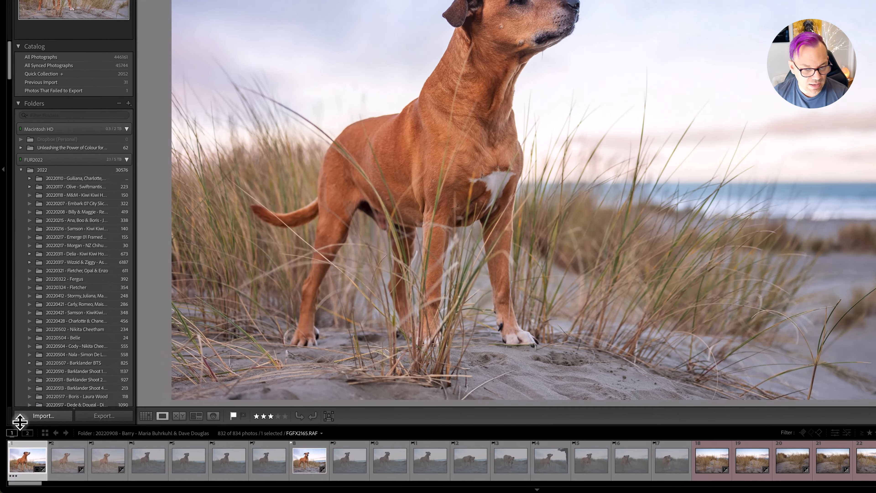
Look at the color label choices available for FGFX2165.RAF, including Purple
right_click(30, 464)
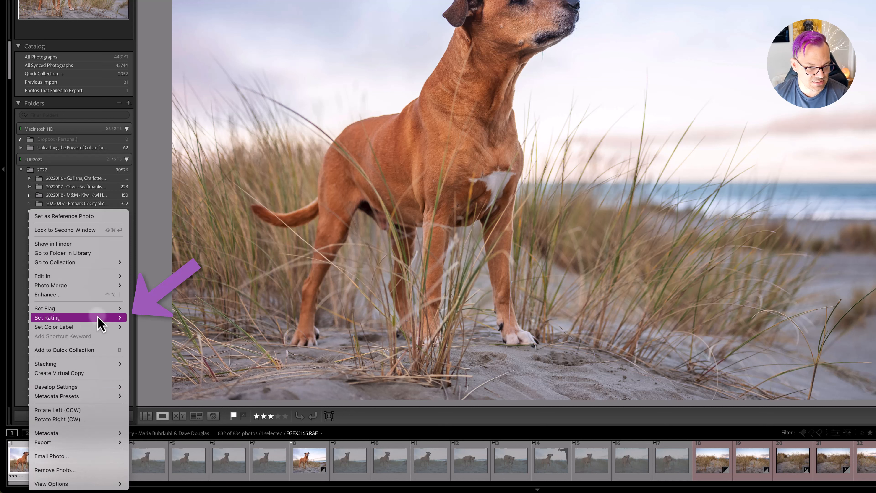
mouse_move(98, 331)
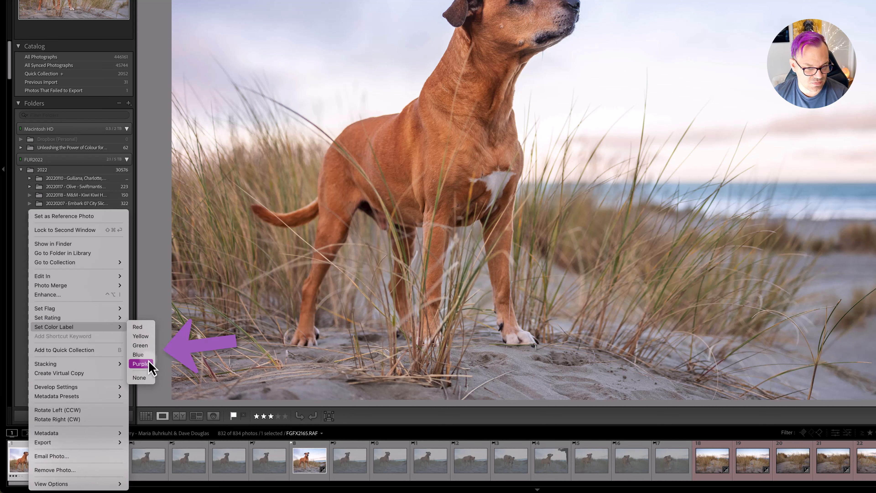
click(142, 364)
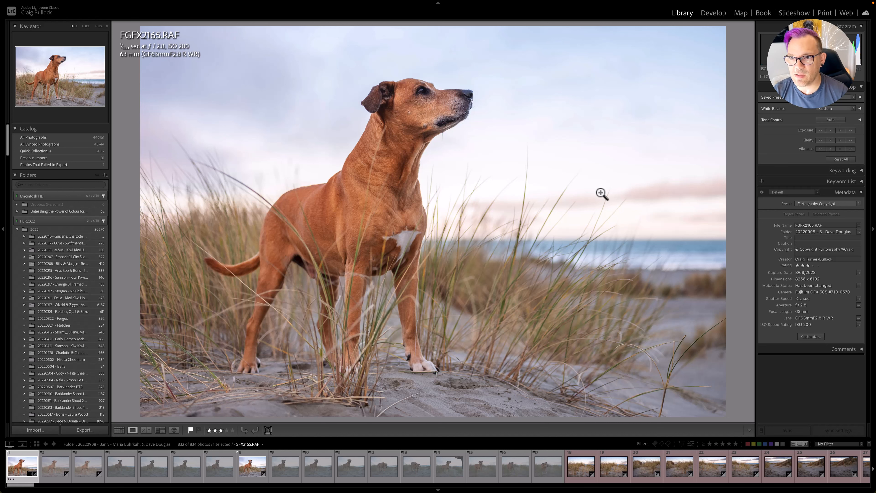
Switch to Grid view, look through the folder's photos and return to the first one
key(g)
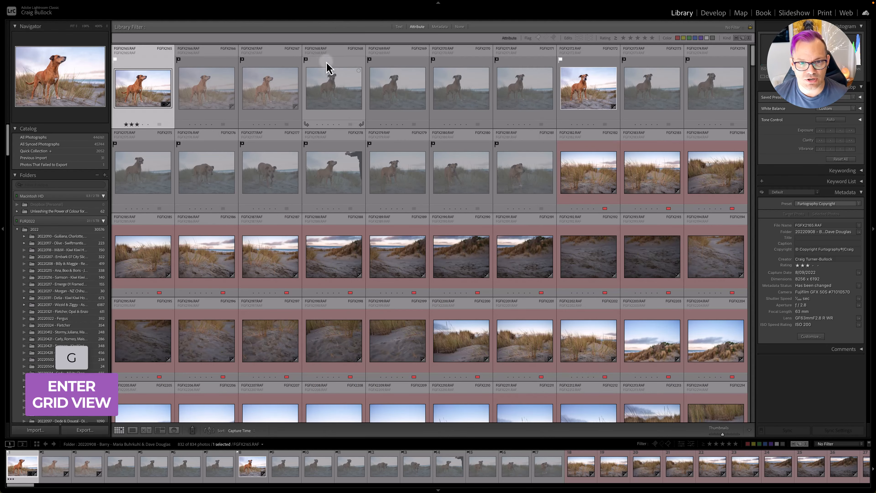
scroll(345, 119, down, 6)
scroll(336, 114, down, 15)
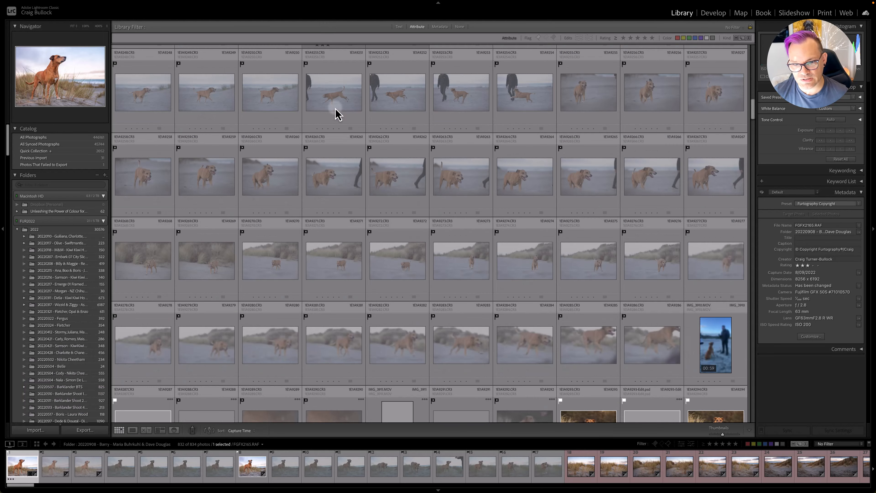
key(Home)
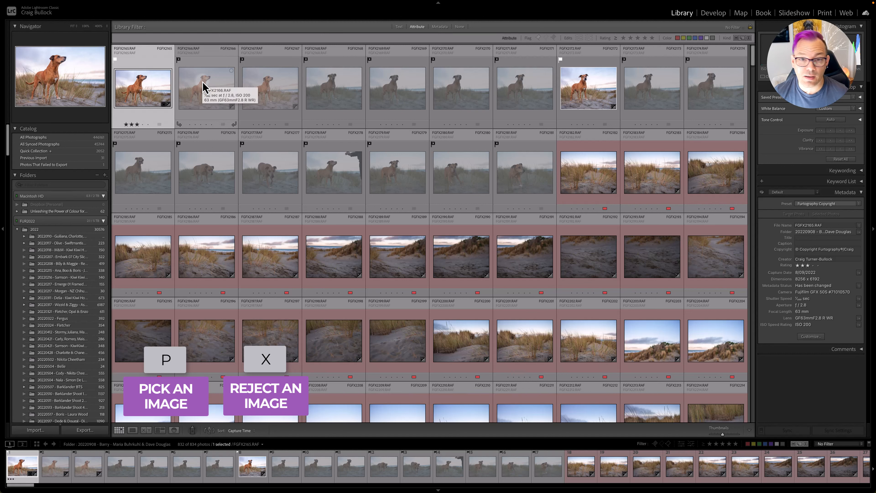
Filter the folder to photos flagged as picks and open FGFX2218.RAF in Loupe view
click(656, 444)
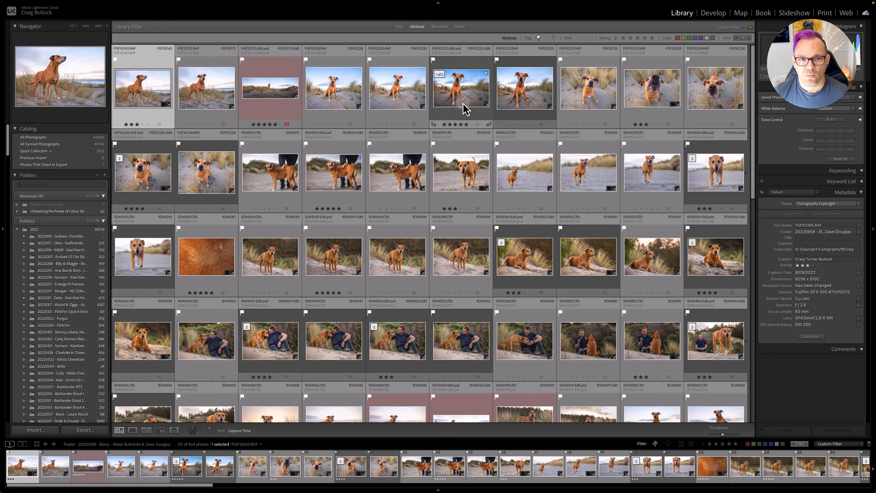
click(343, 100)
double_click(343, 100)
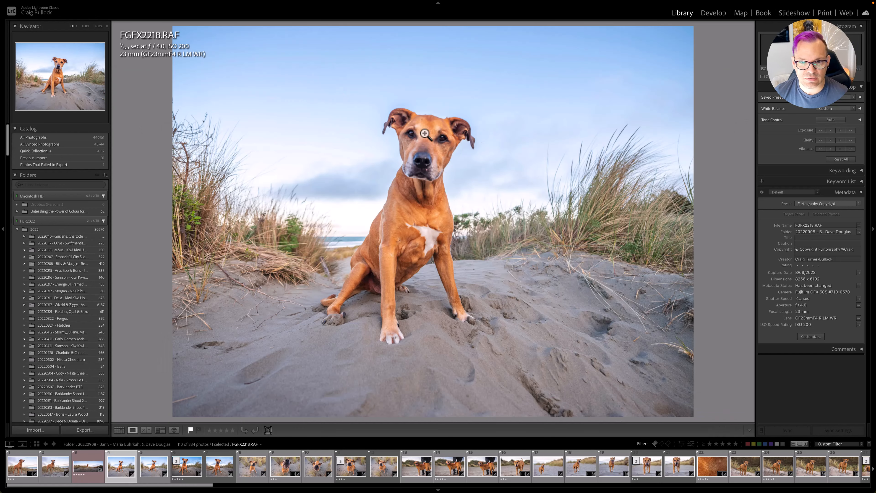
Inspect the dog's face in FGFX2218.RAF at 100%, return to the full view, reject the photo and move to the next one
click(409, 146)
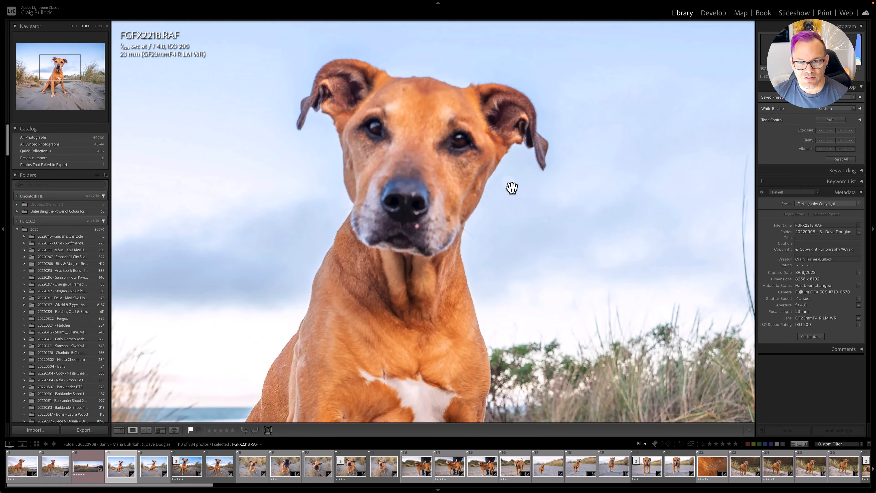
click(485, 175)
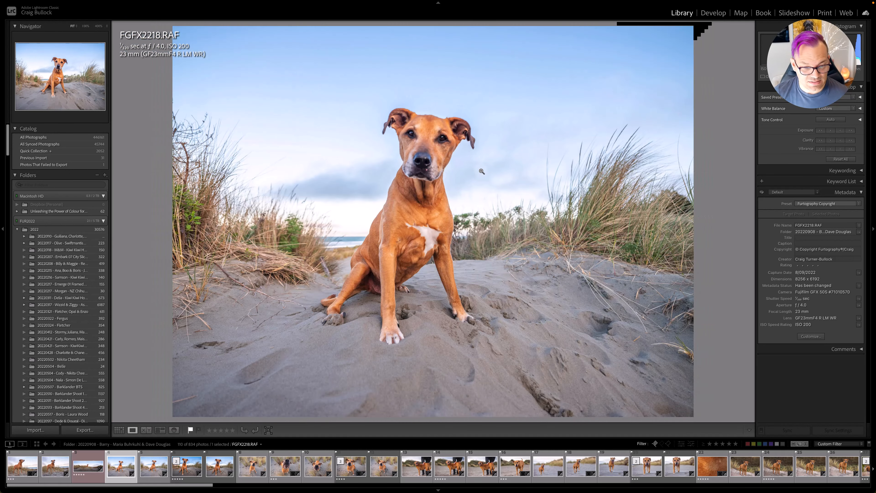
key(x)
click(460, 148)
key(Right)
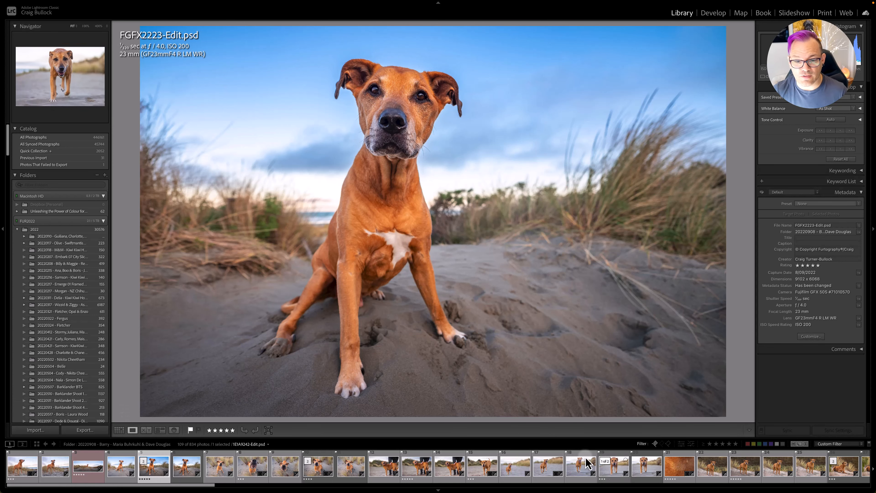
Select FGFX2165.RAF, filter the flagged photos to three stars and higher, and show them in Grid view
click(22, 475)
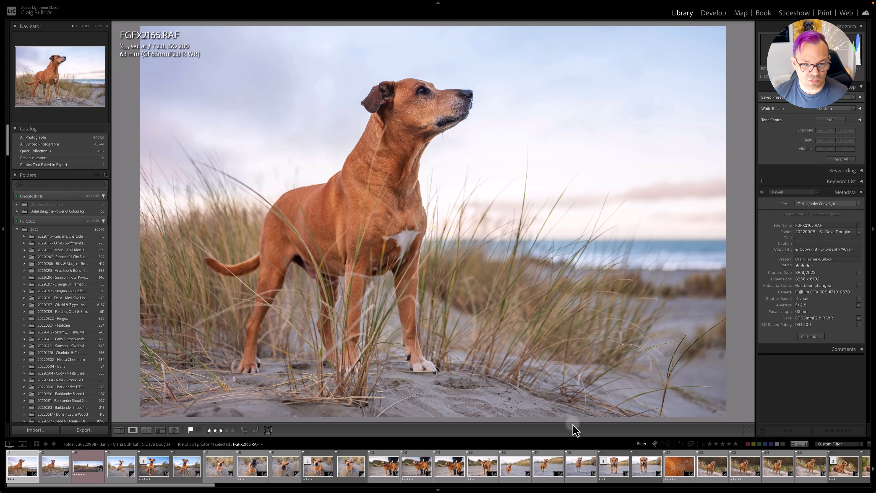
click(723, 444)
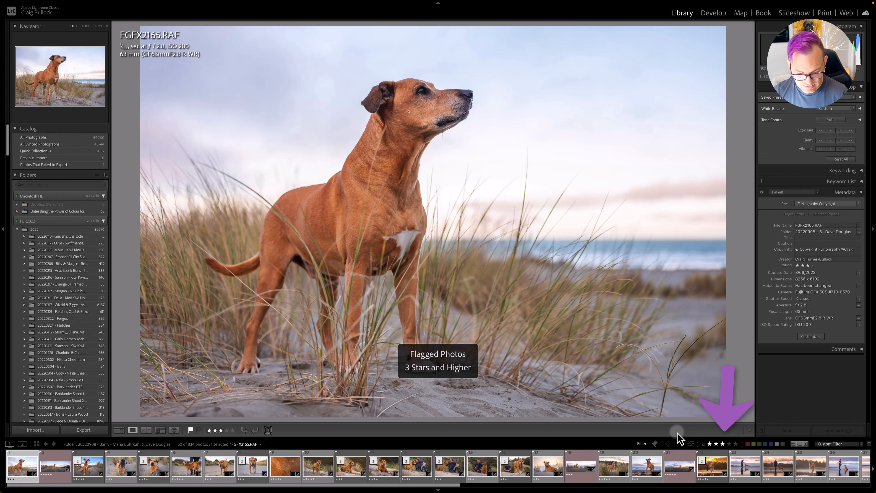
key(g)
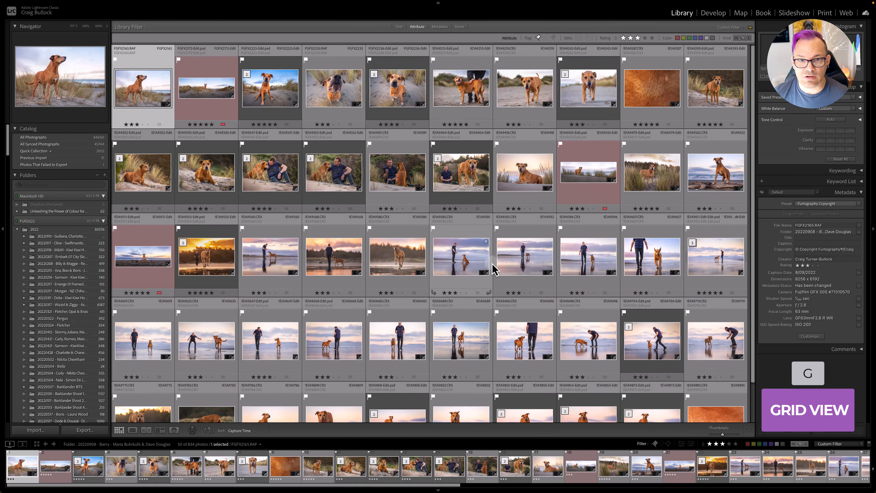
Compare the flagged photos with the rating filter at four, five and one star and higher
click(729, 445)
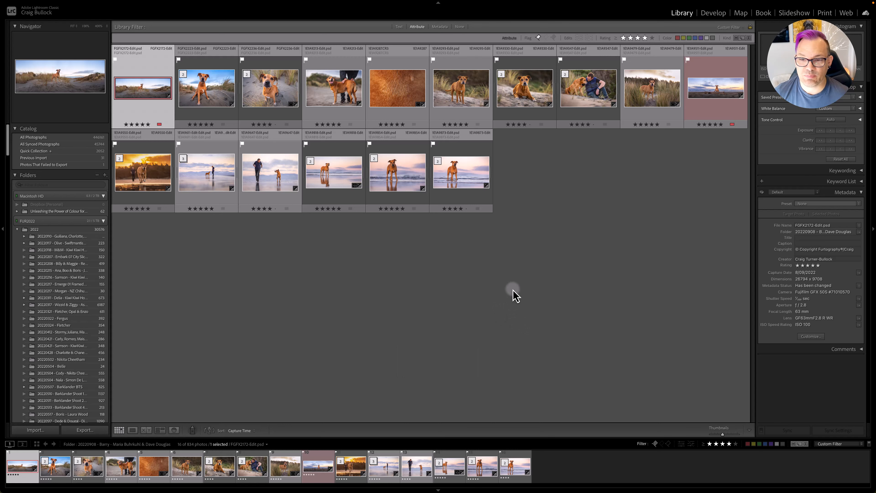
click(737, 445)
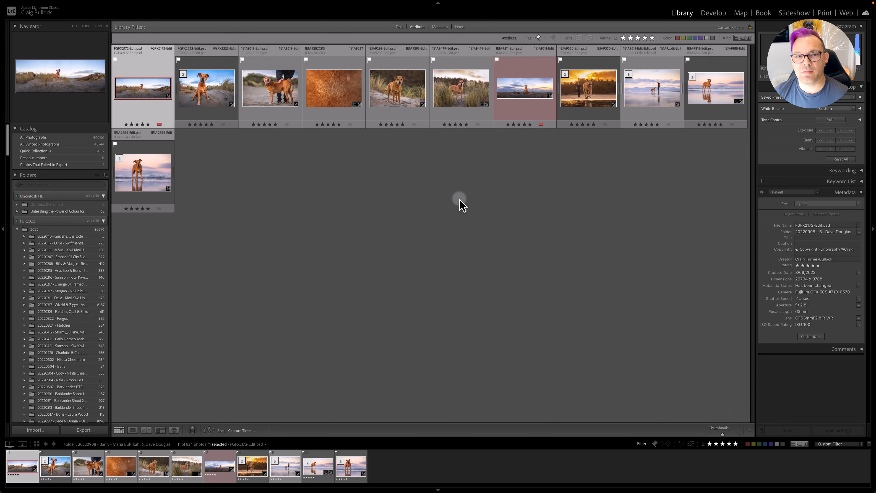
click(729, 444)
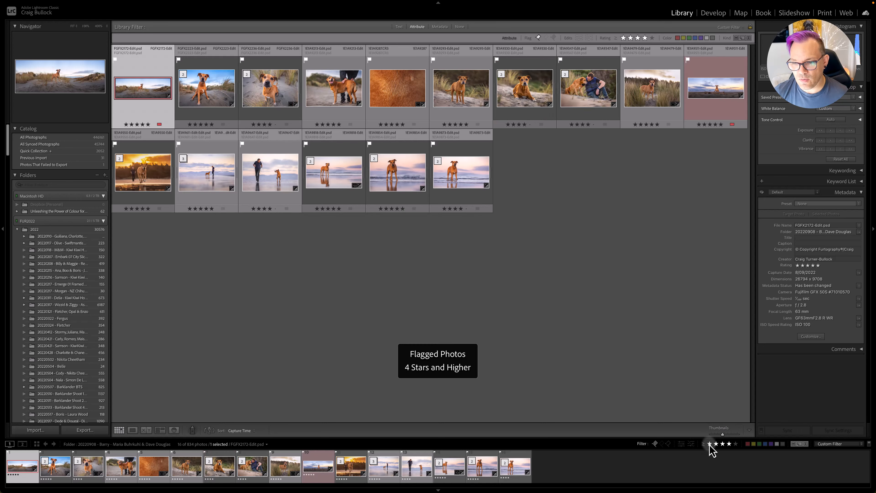
click(710, 444)
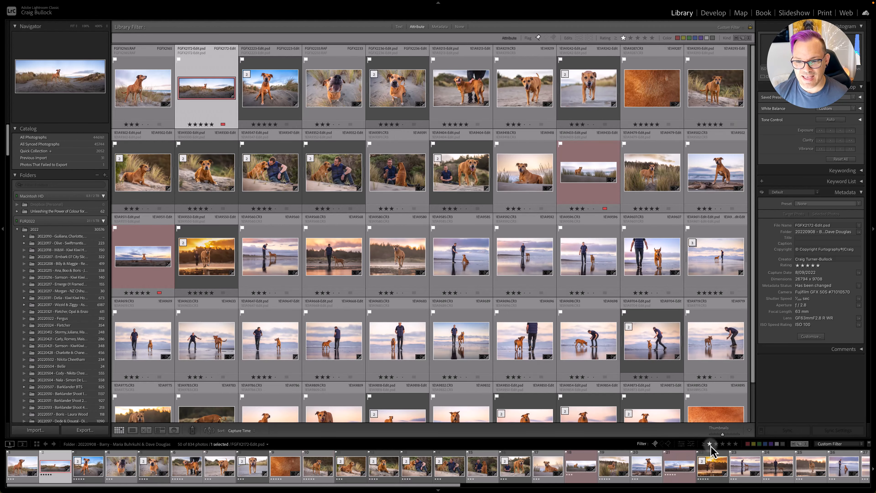
Turn off the filters and look through the red-labelled landscape frames, including FGFX2182.RAF, FGFX2216.RAF and FGFX2215.RAF
click(710, 444)
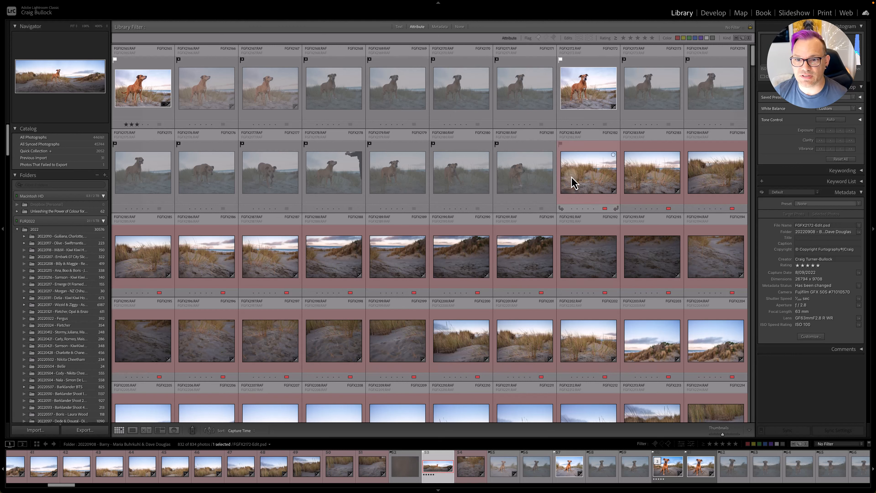
click(594, 172)
scroll(501, 221, down, 8)
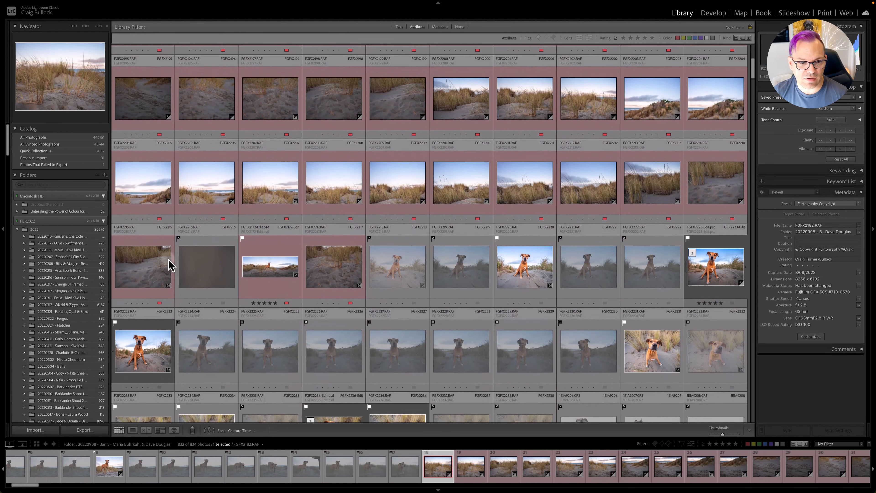
click(206, 268)
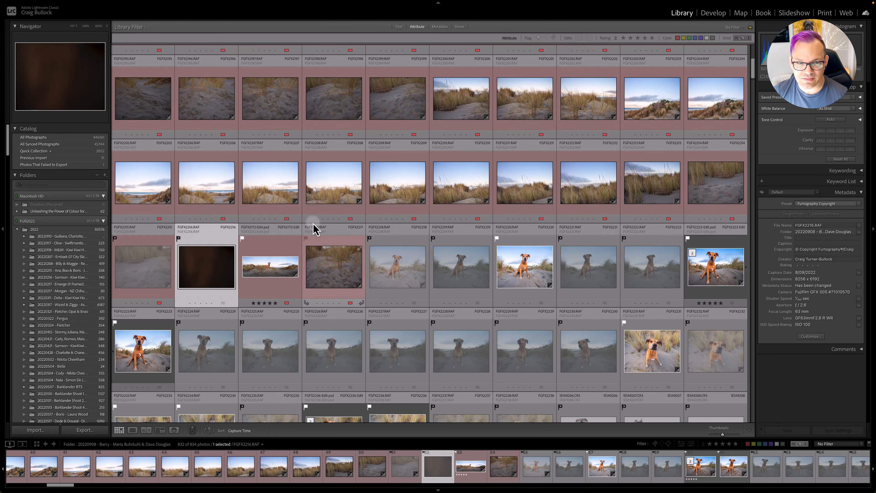
key(Left)
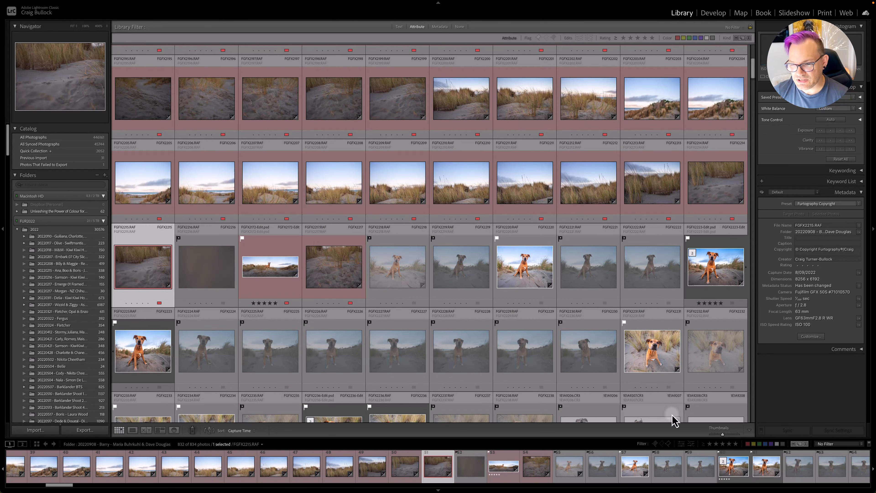
Filter the folder to photos flagged as picks and look through all of them in the grid
click(748, 444)
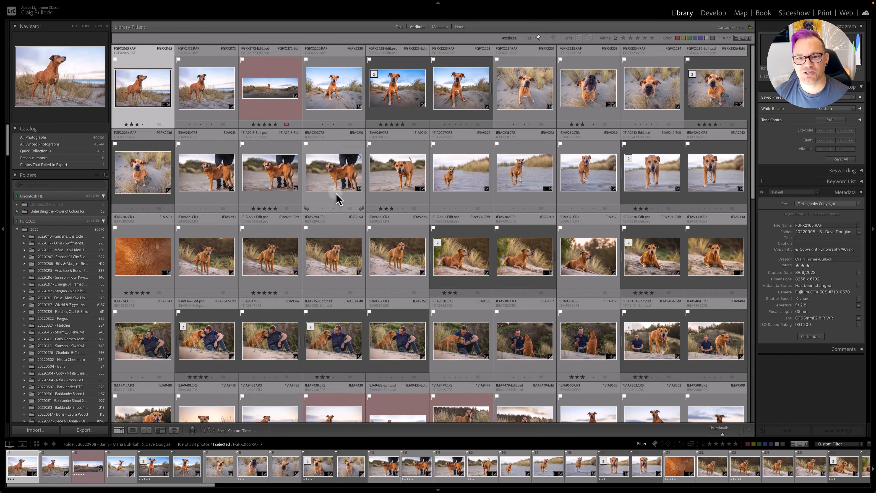
scroll(299, 138, down, 5)
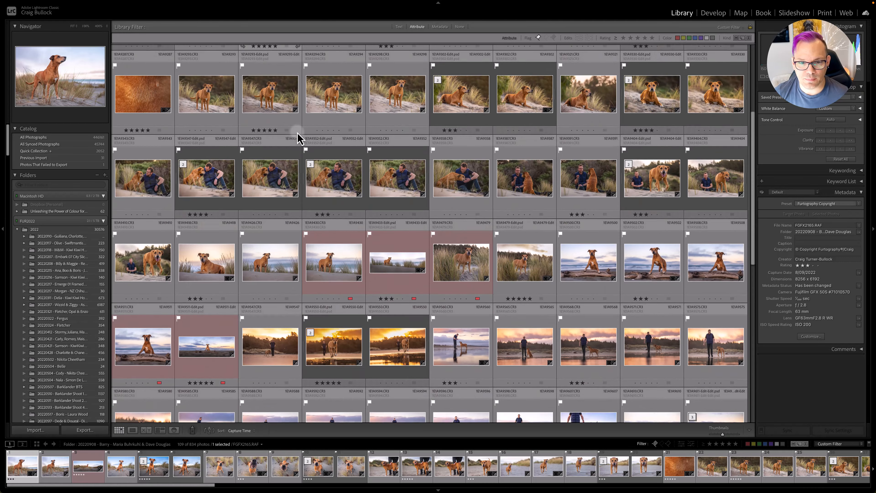
scroll(299, 138, down, 12)
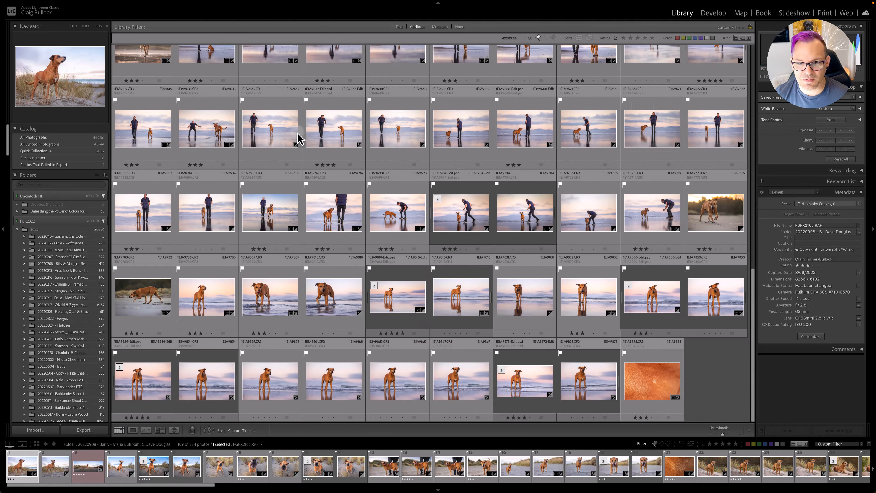
scroll(299, 138, up, 20)
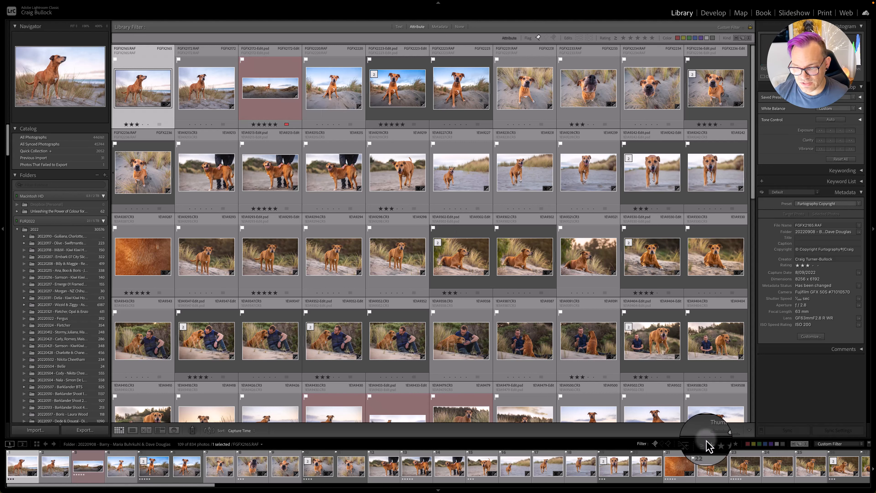
Narrow the flagged picks to three stars and higher and look over the remaining photos
click(724, 444)
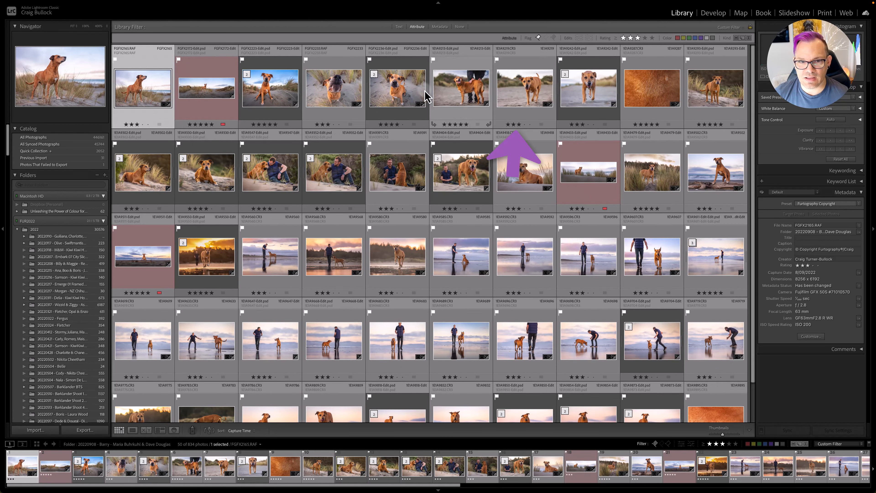
scroll(328, 157, down, 1)
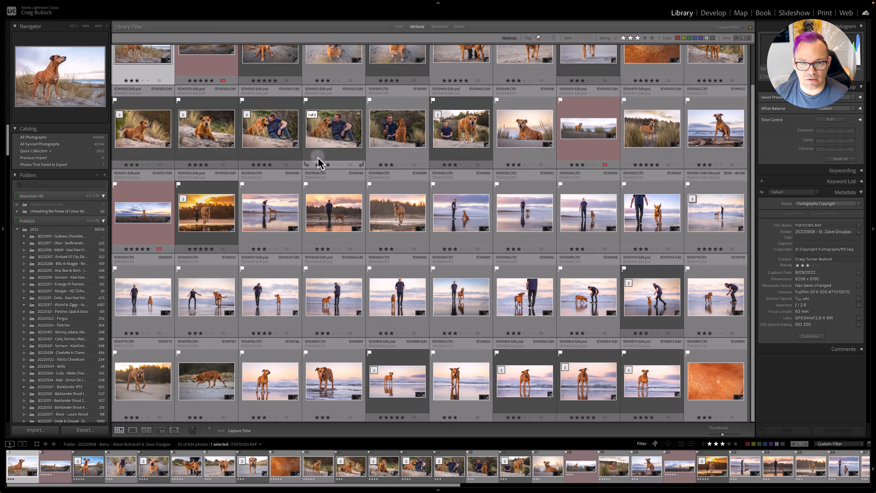
scroll(323, 158, up, 1)
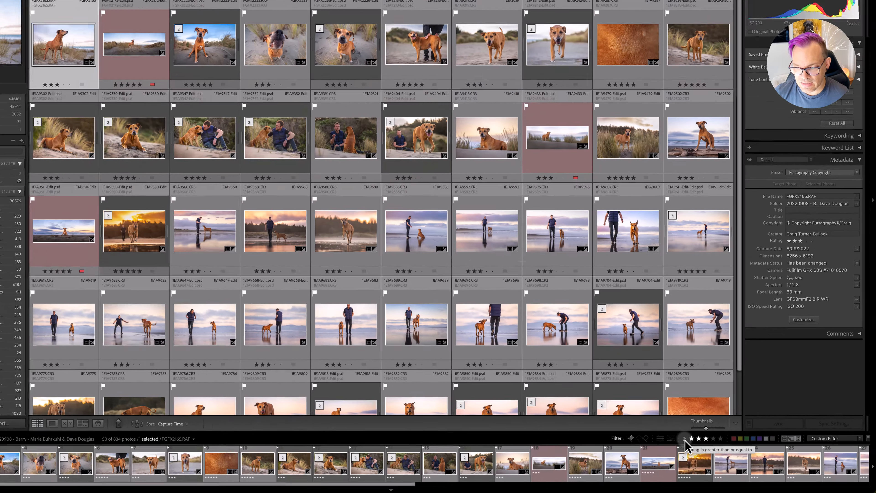
Change the rating filter's comparison to "Rating is equal to" so that only three-star picks are shown
click(705, 445)
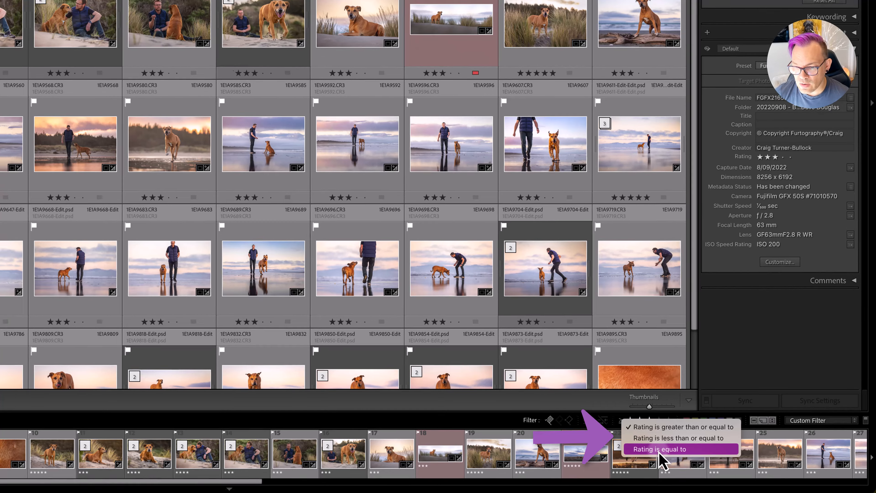
click(653, 449)
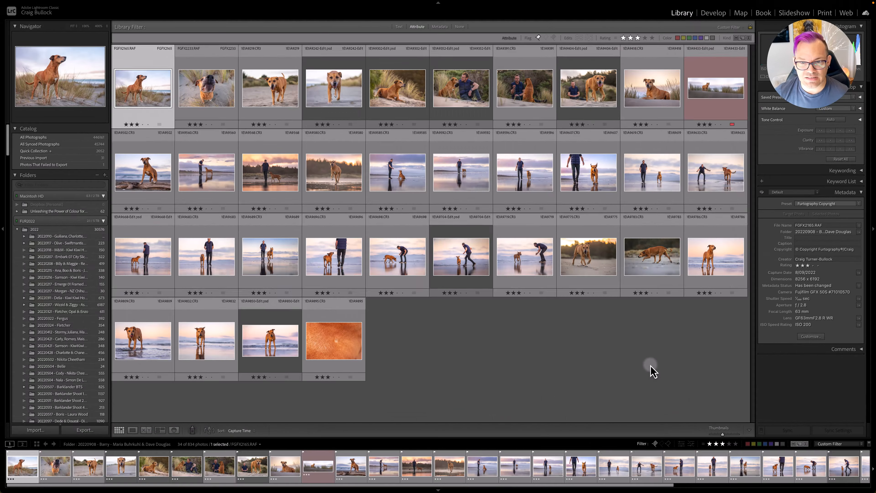
key(j)
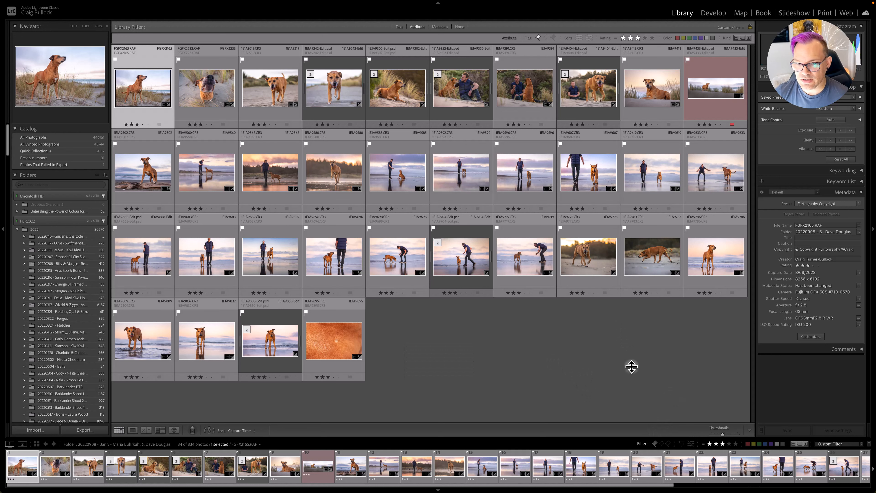
Show only the four-star picks and only the five-star picks, and revisit the rating filter's comparison setting
click(730, 444)
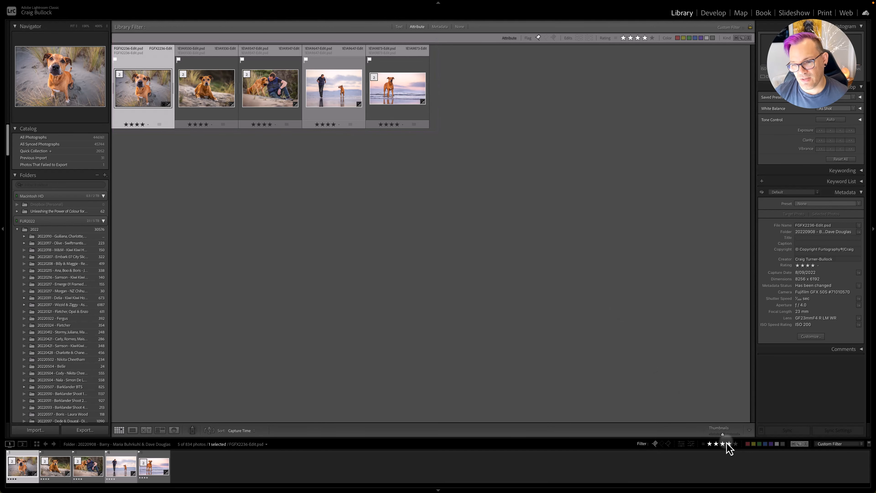
click(735, 444)
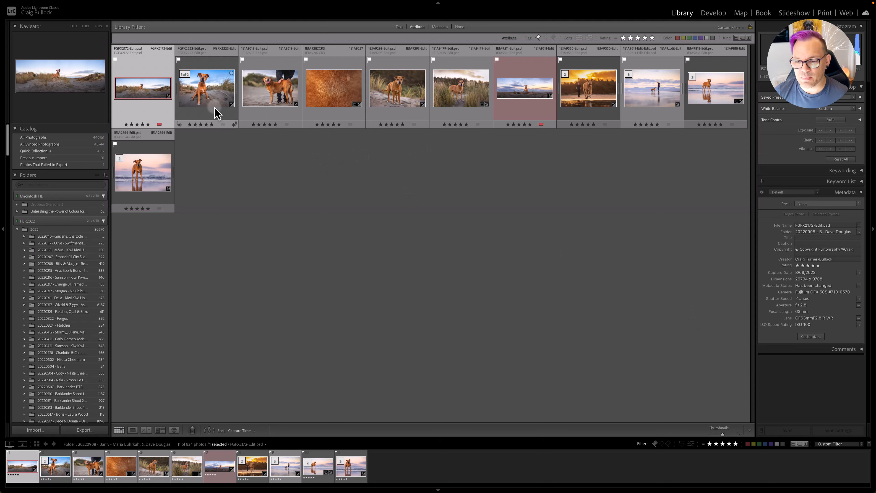
click(704, 443)
click(709, 446)
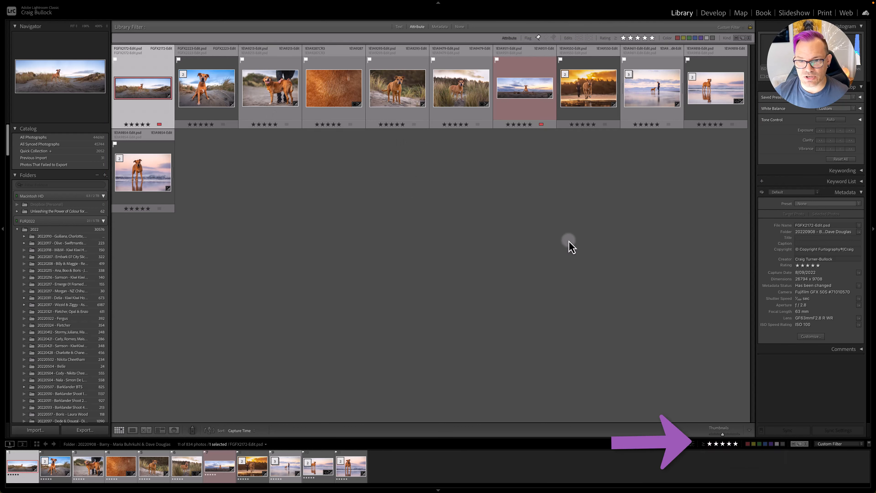